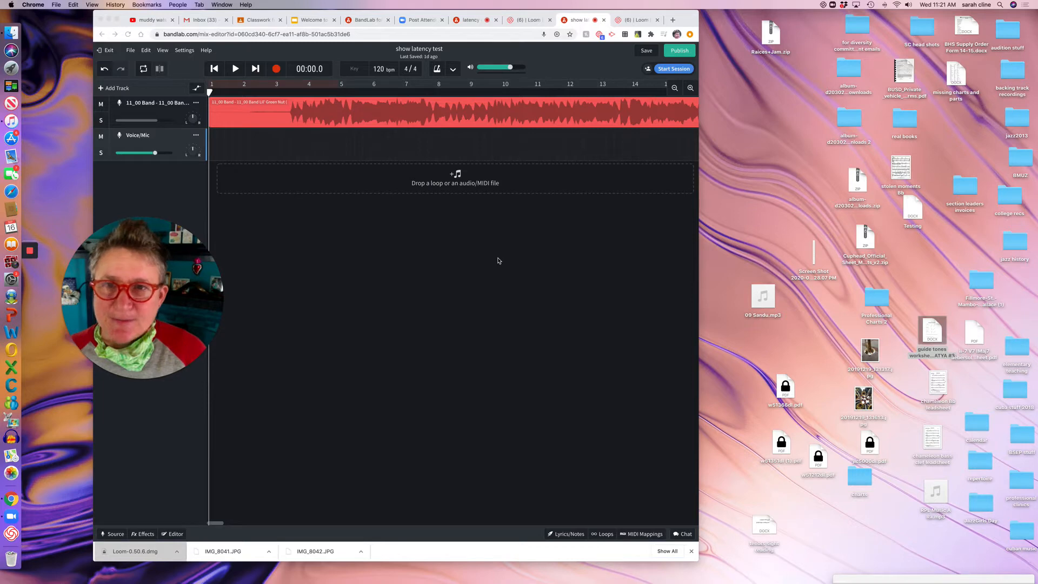
# Switch to the latency demo lesson project, play the mix from the beginning to hear the timing offset, and return the playhead to the start
pyautogui.click(471, 20)
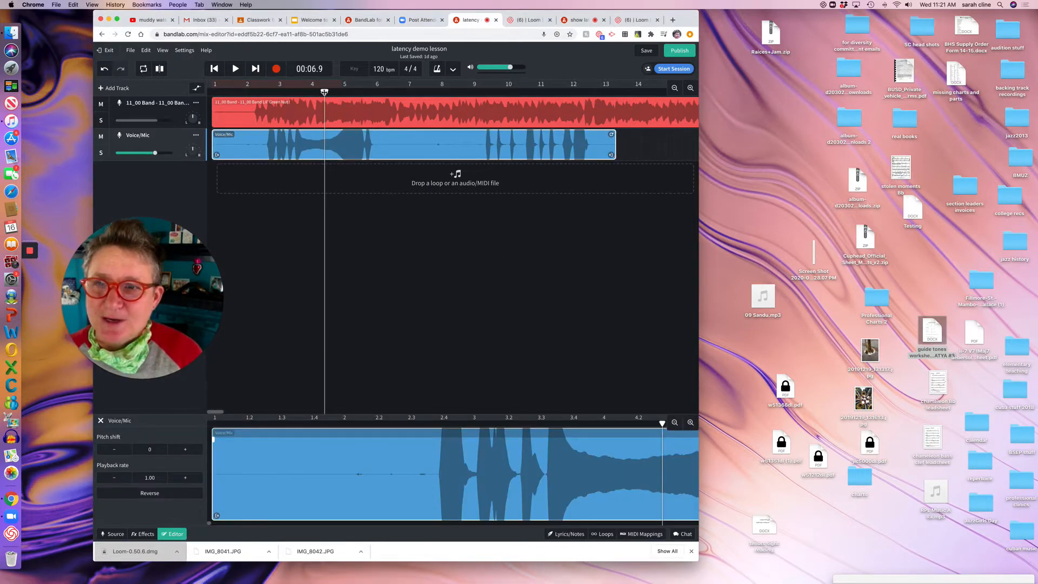
pyautogui.moveTo(323, 93); pyautogui.dragTo(207, 94)
pyautogui.click(235, 69)
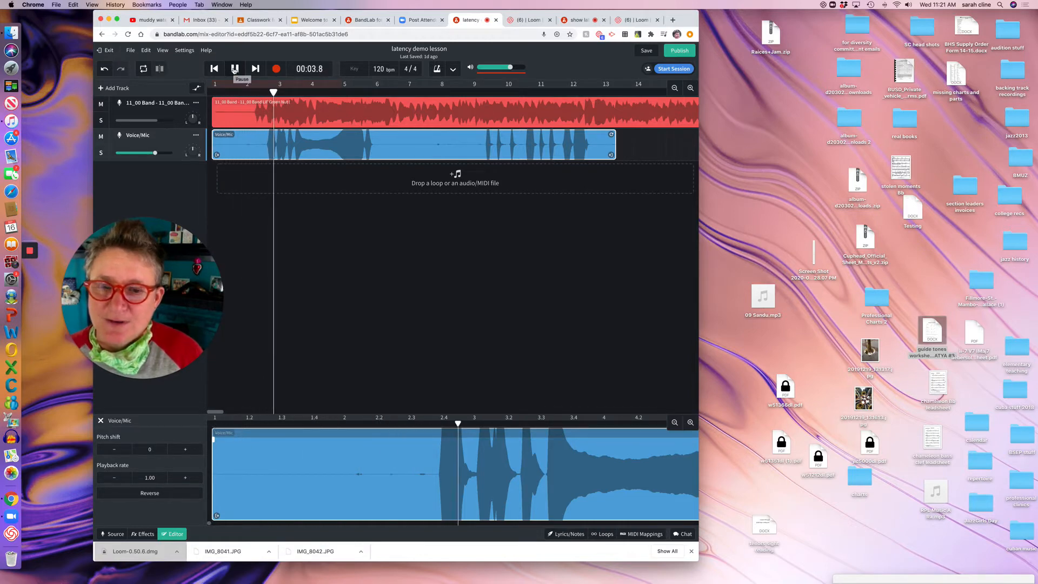
pyautogui.click(234, 69)
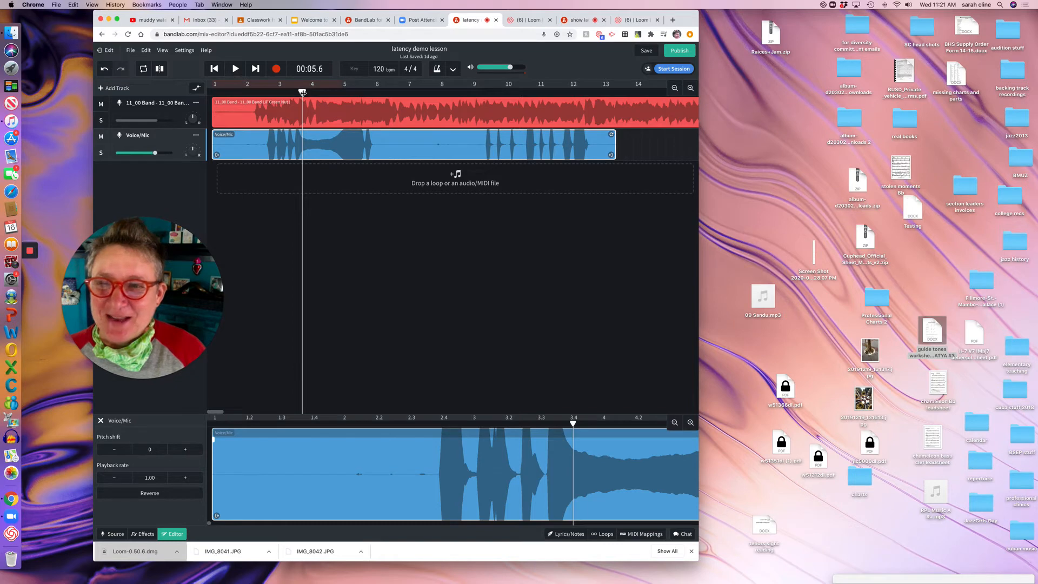
pyautogui.moveTo(302, 92); pyautogui.dragTo(211, 92)
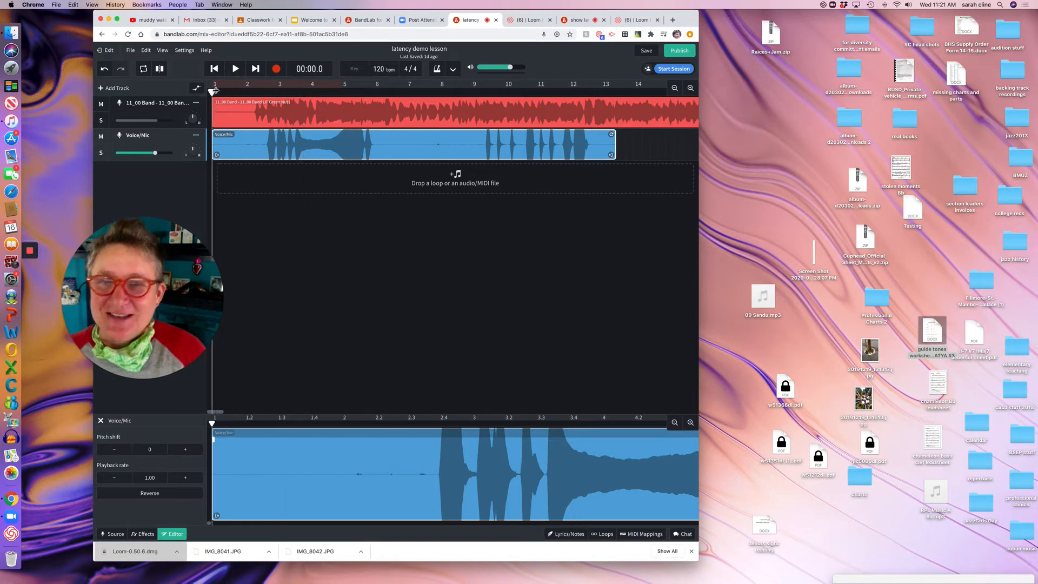
# In the show latency test project, run the round-trip latency test, repeat it once, and close the latency correction window
pyautogui.click(579, 22)
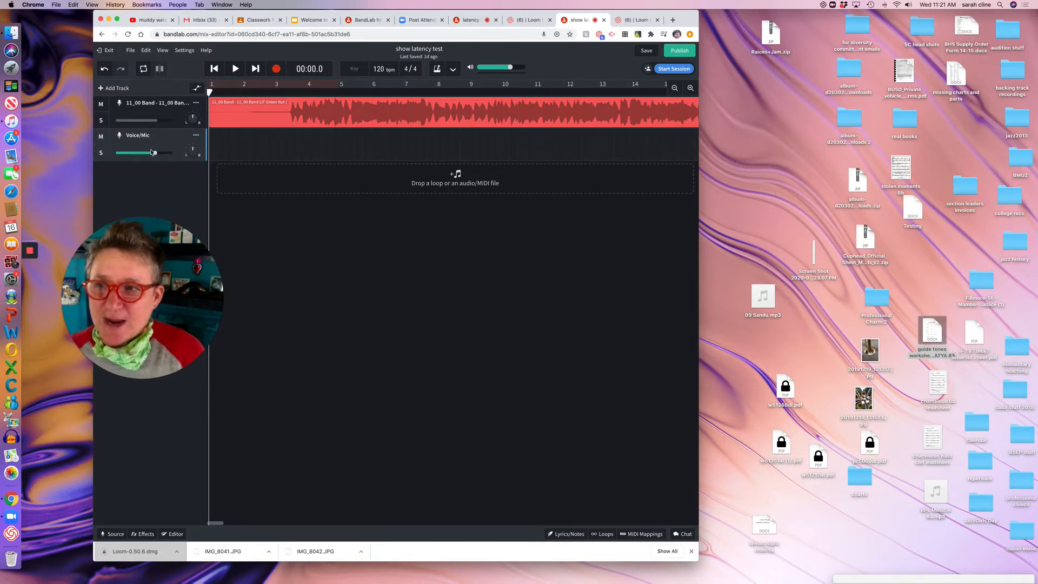
pyautogui.click(114, 89)
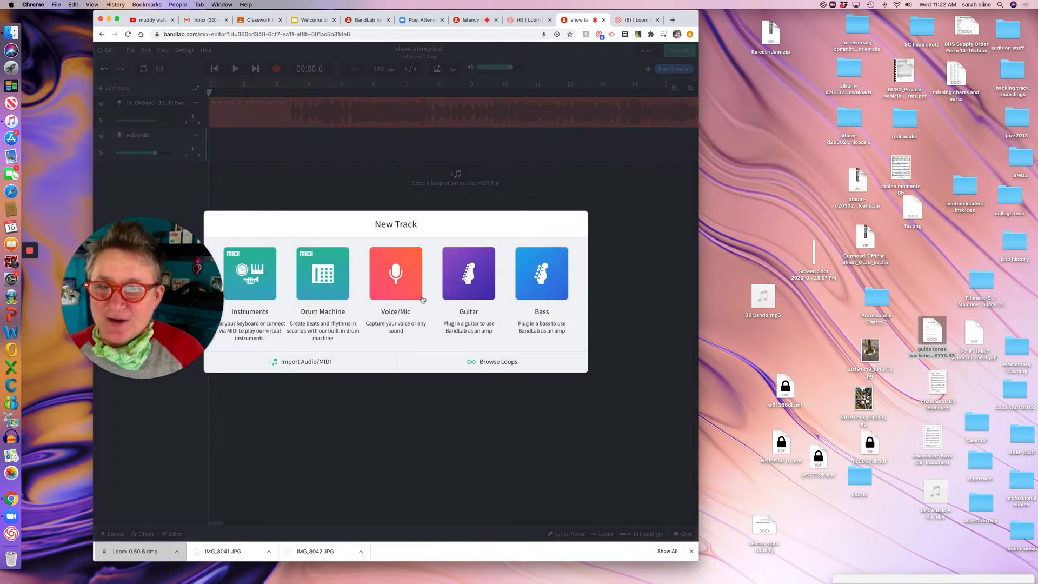
pyautogui.click(182, 179)
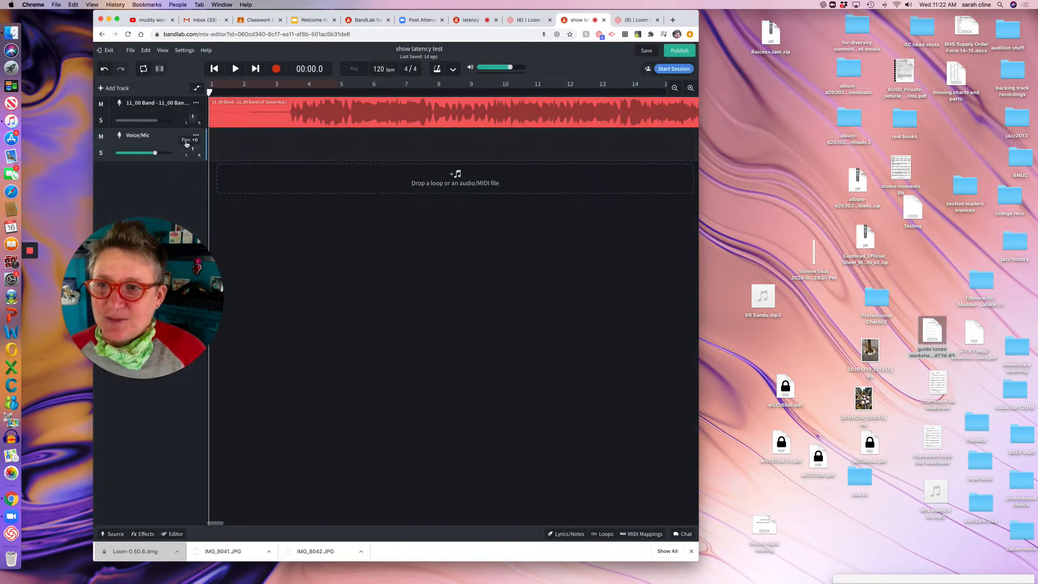
pyautogui.click(184, 50)
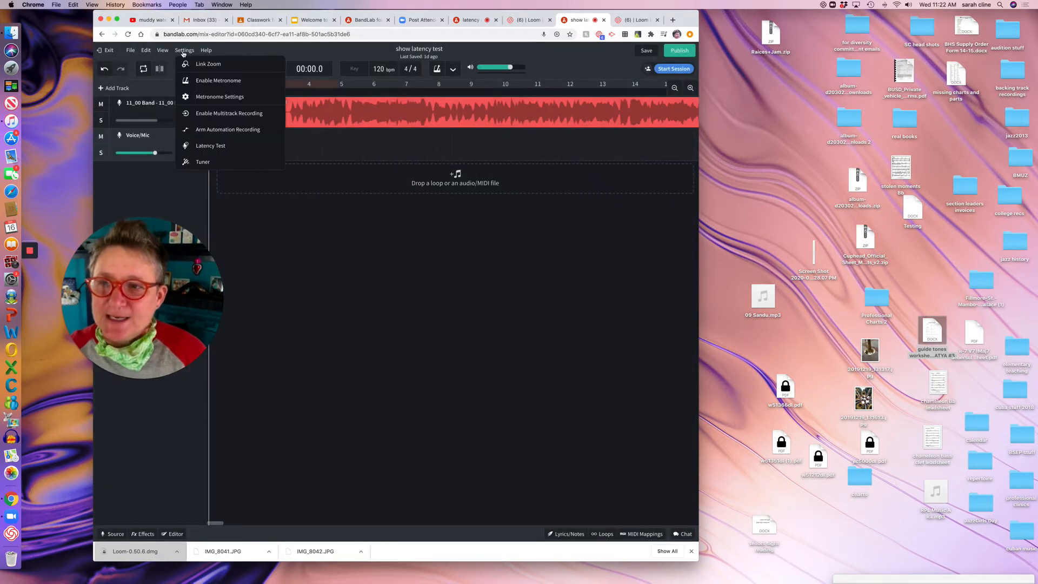
pyautogui.click(212, 146)
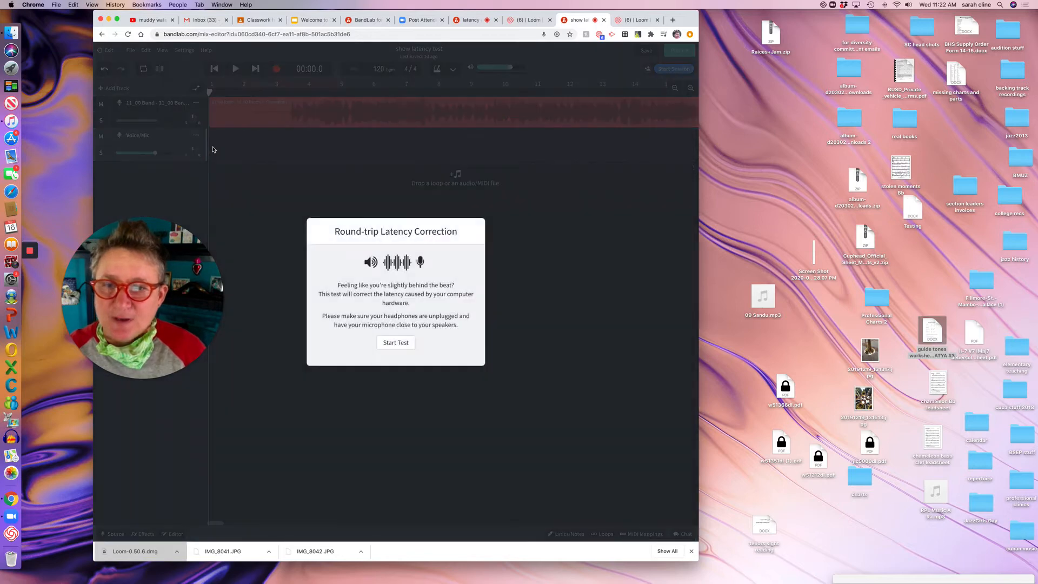
pyautogui.click(402, 343)
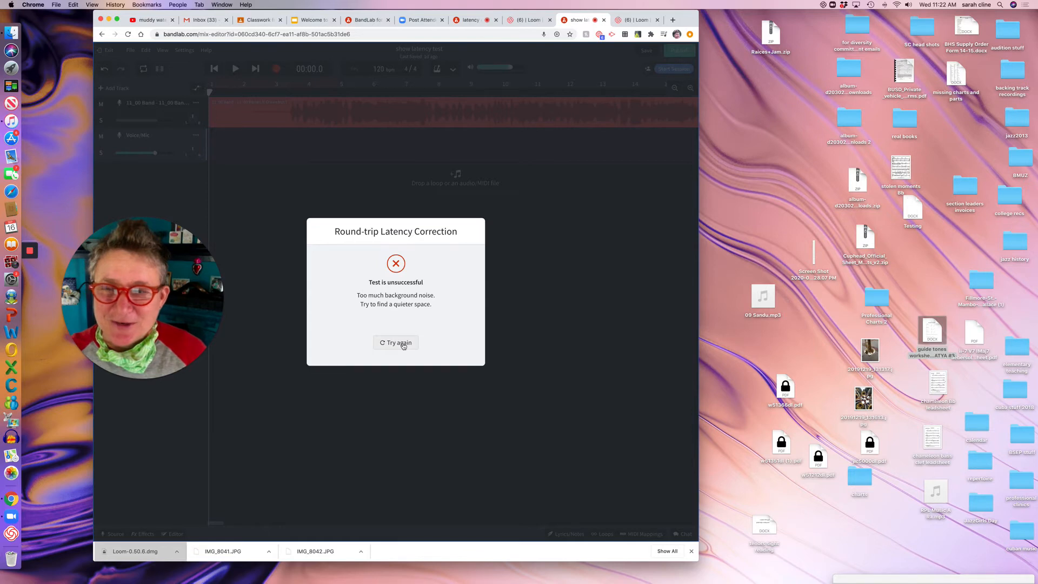
pyautogui.click(401, 344)
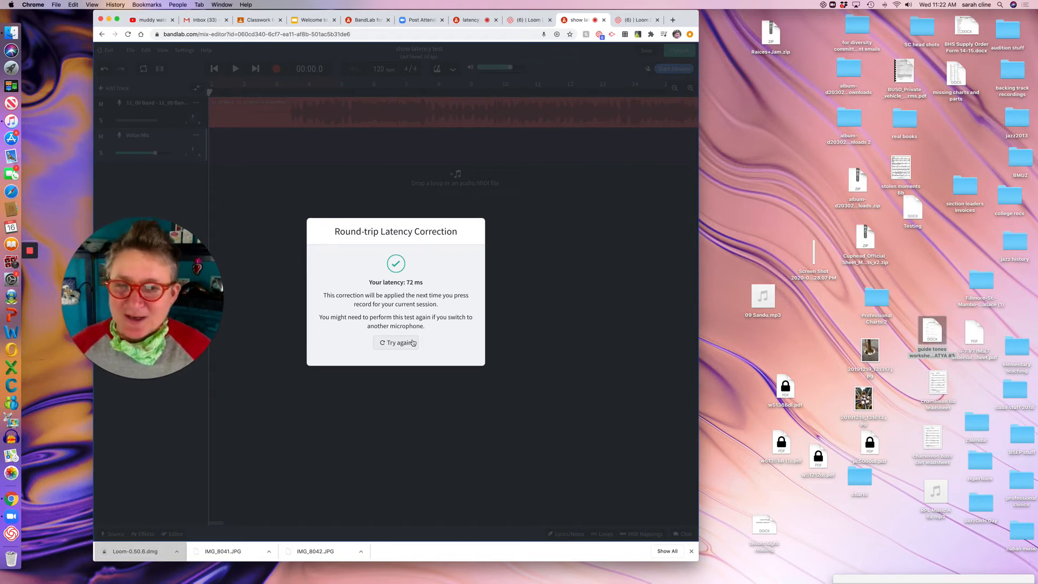
pyautogui.click(539, 273)
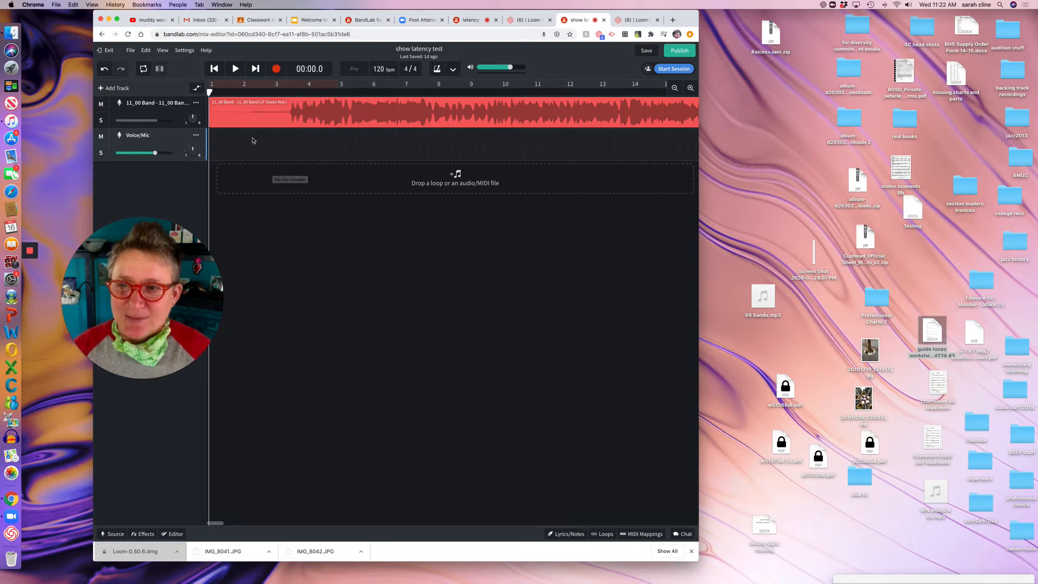
# Return to the latency demo lesson project and show the Voice/Mic recording's waveform in the clip editor
pyautogui.click(469, 20)
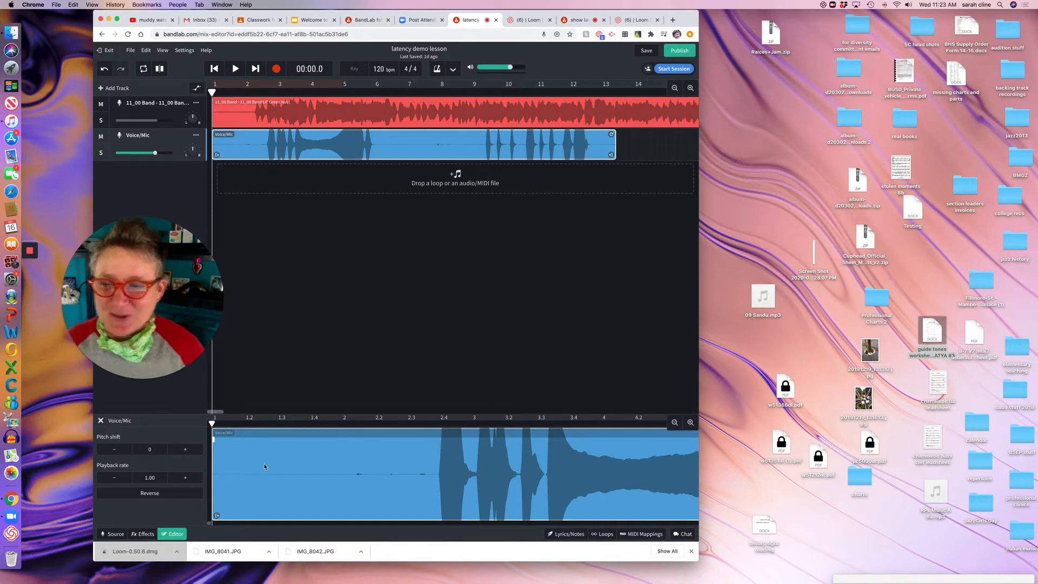
pyautogui.click(172, 534)
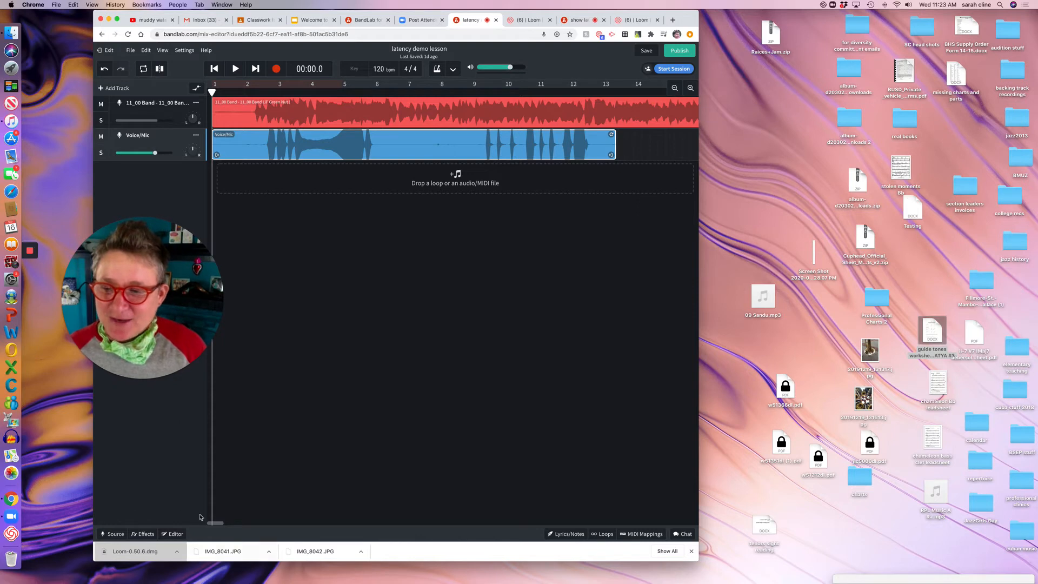
pyautogui.click(176, 534)
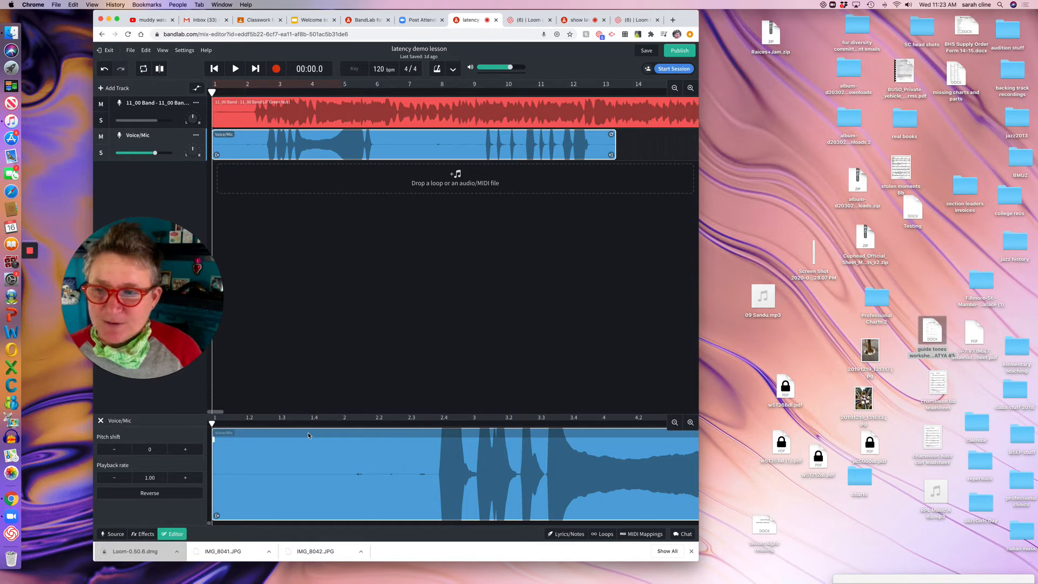
pyautogui.click(303, 114)
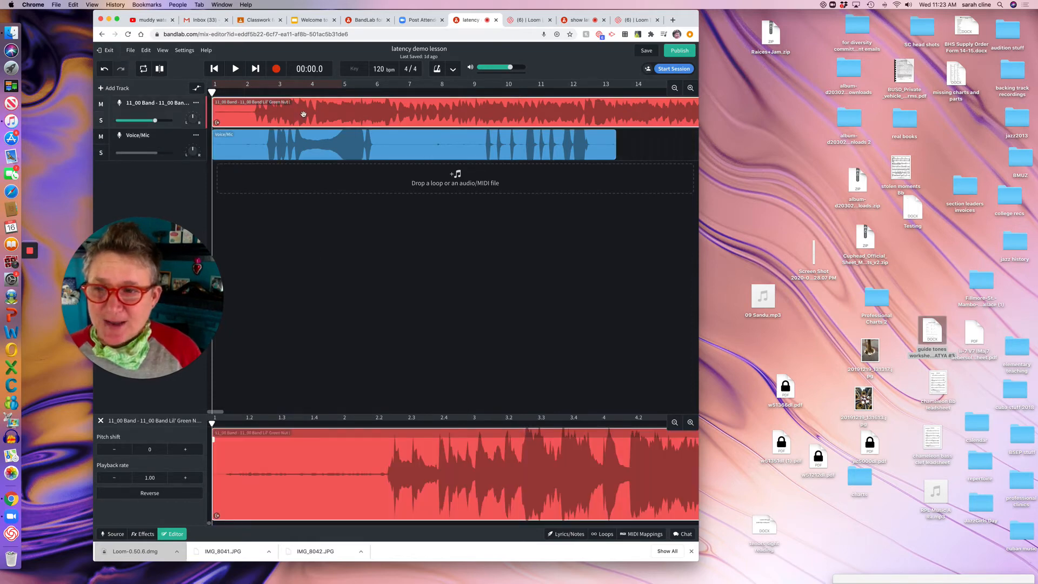
pyautogui.click(318, 145)
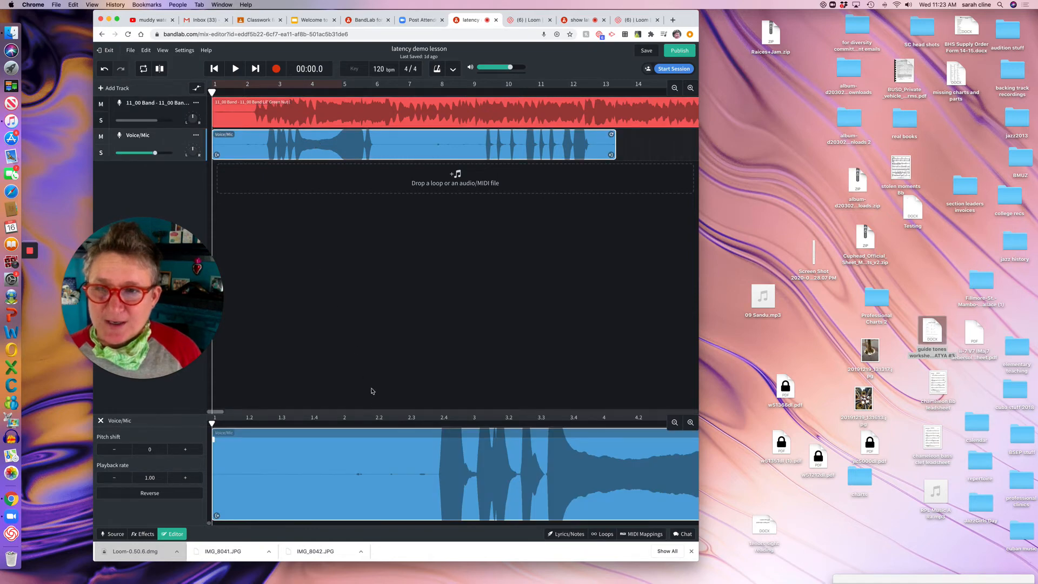
# Play the band and Voice/Mic tracks together to judge their alignment, and return the playhead to the start
pyautogui.click(235, 69)
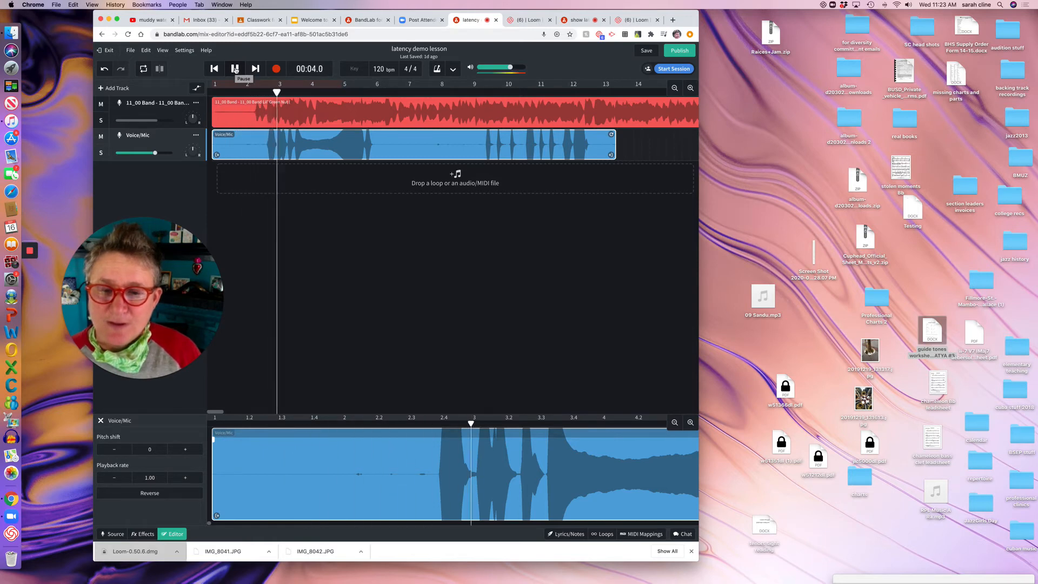
pyautogui.click(235, 69)
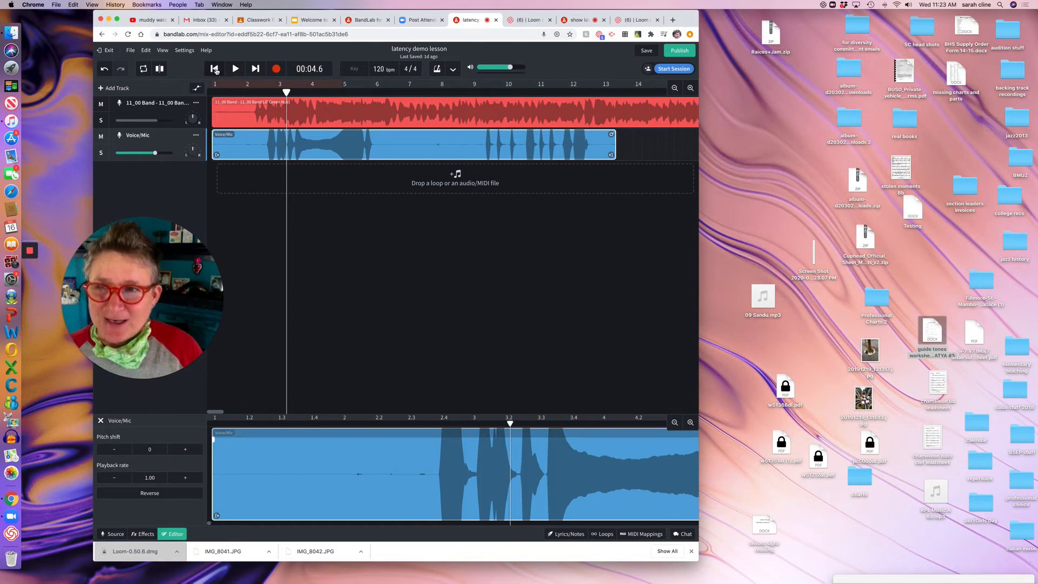
pyautogui.click(214, 69)
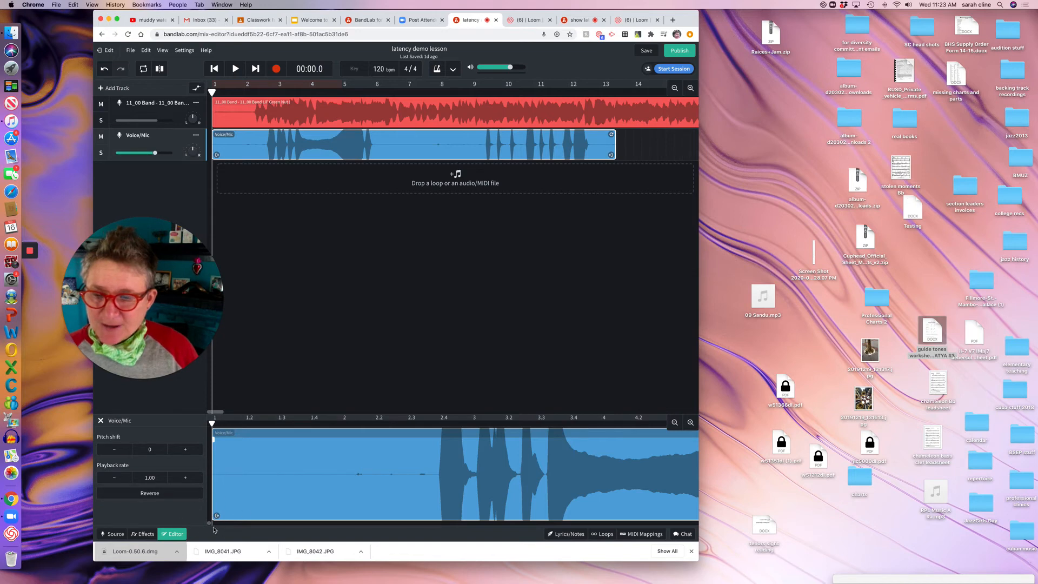
pyautogui.moveTo(216, 516)
pyautogui.mouseDown()
pyautogui.moveTo(389, 518)
pyautogui.moveTo(214, 518)
pyautogui.mouseUp()
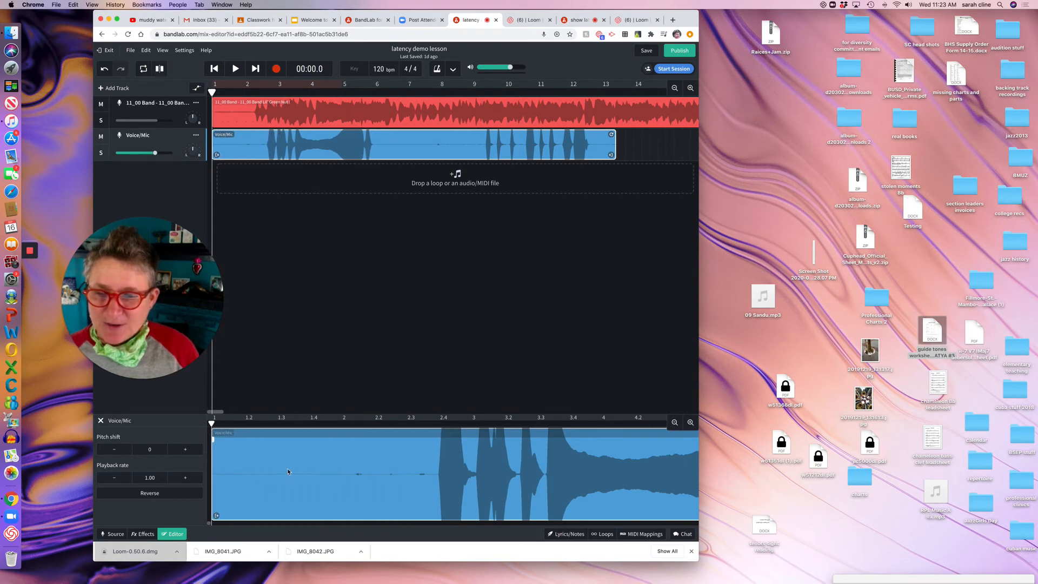
pyautogui.moveTo(288, 470); pyautogui.dragTo(349, 473)
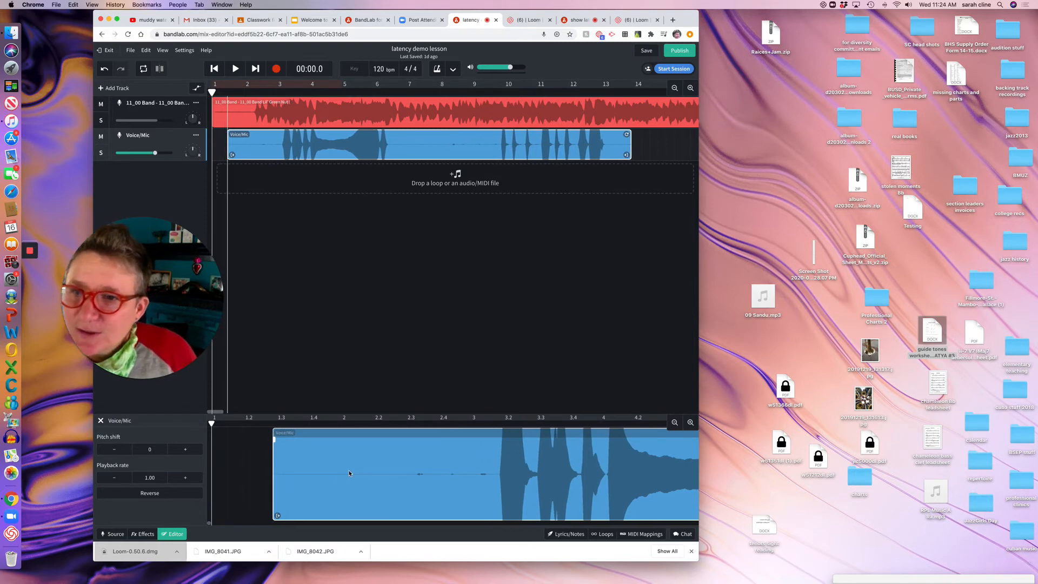
pyautogui.moveTo(349, 473); pyautogui.dragTo(286, 466)
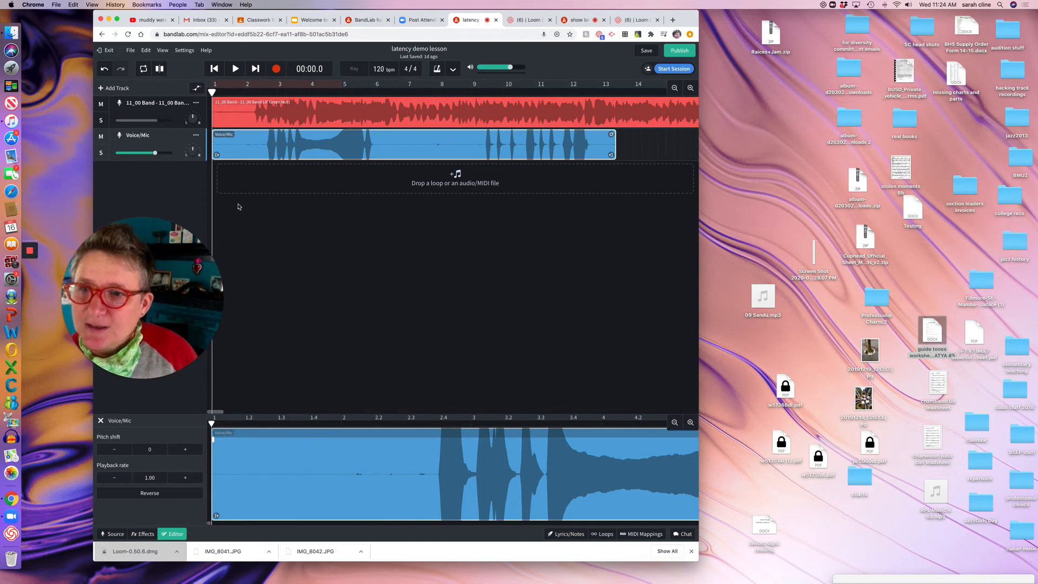
# Shift the Voice/Mic clip to start just after beat 2 of bar 1 and play the mix to check the timing
pyautogui.moveTo(286, 468); pyautogui.dragTo(324, 465)
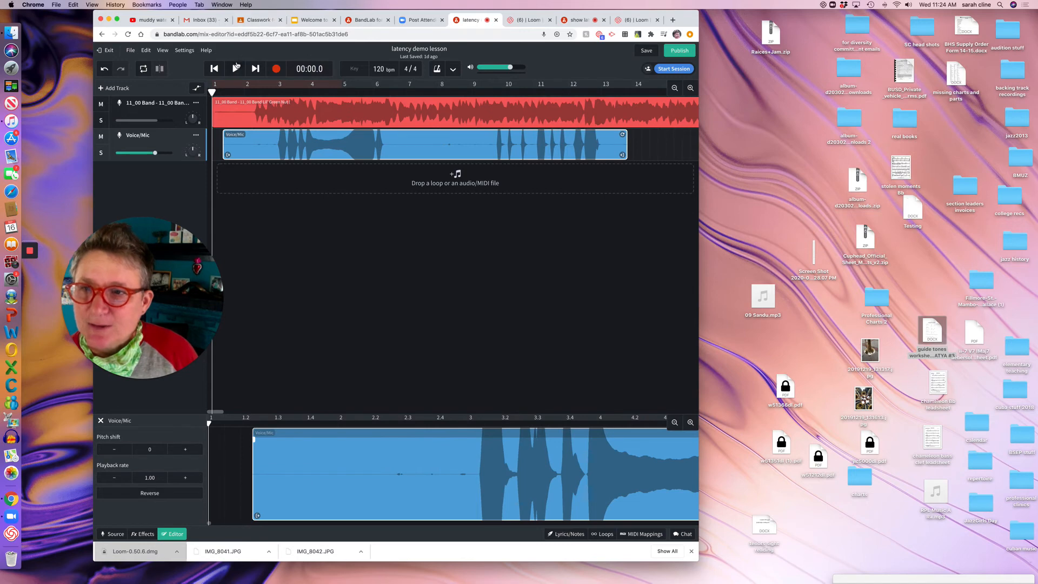
pyautogui.press('space')
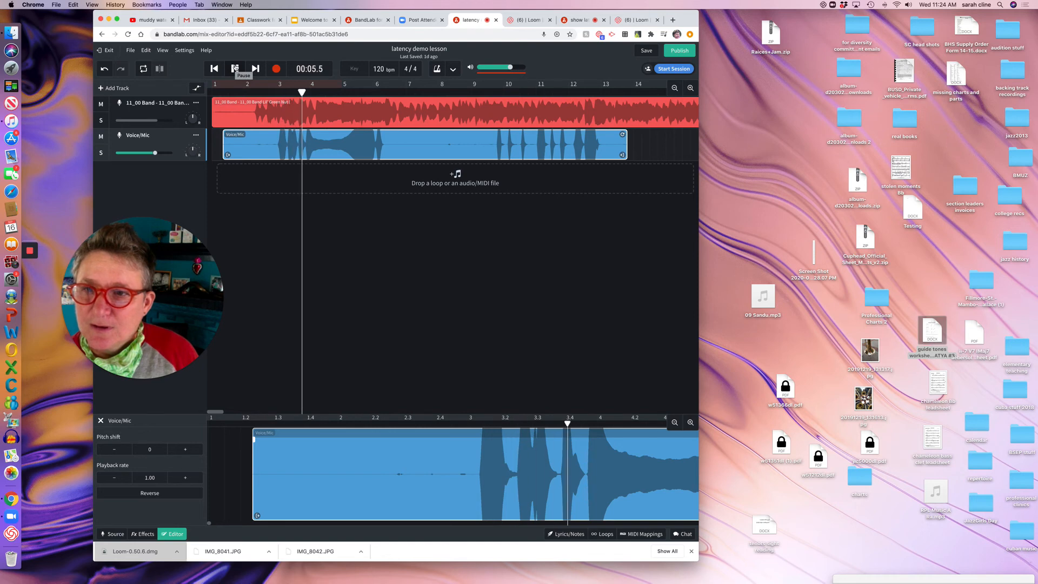
pyautogui.click(236, 68)
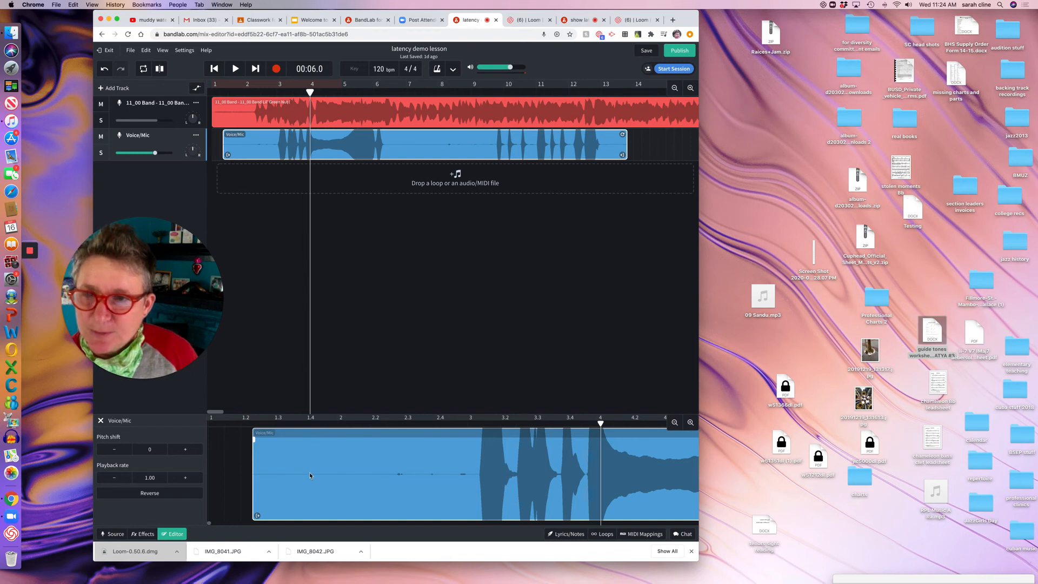
# Shift the Voice/Mic clip about one more beat later, between beats 3 and 4 of bar 1, and replay the mix from the start
pyautogui.moveTo(311, 475); pyautogui.dragTo(352, 483)
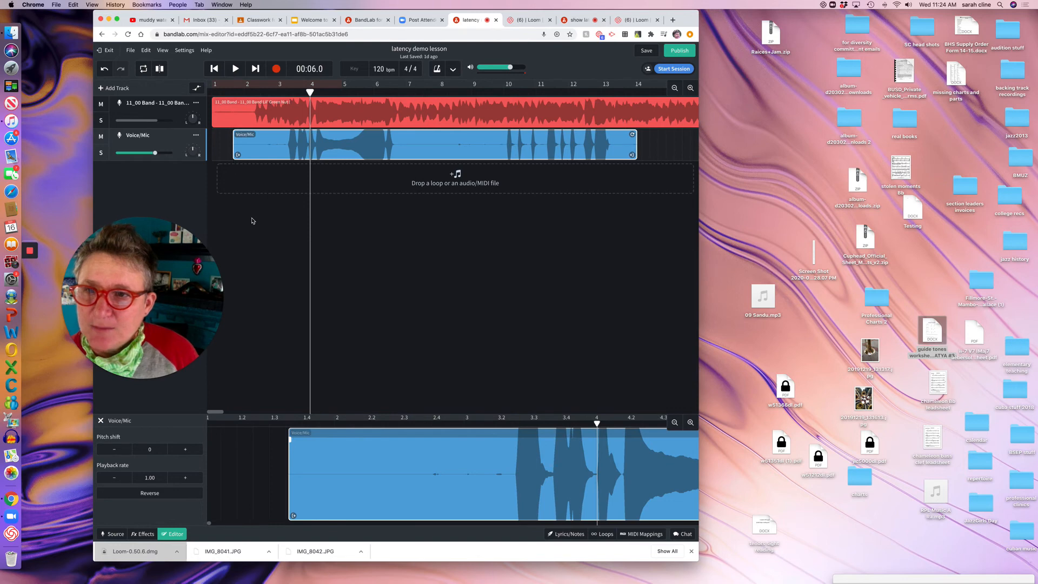
pyautogui.click(214, 68)
pyautogui.click(234, 68)
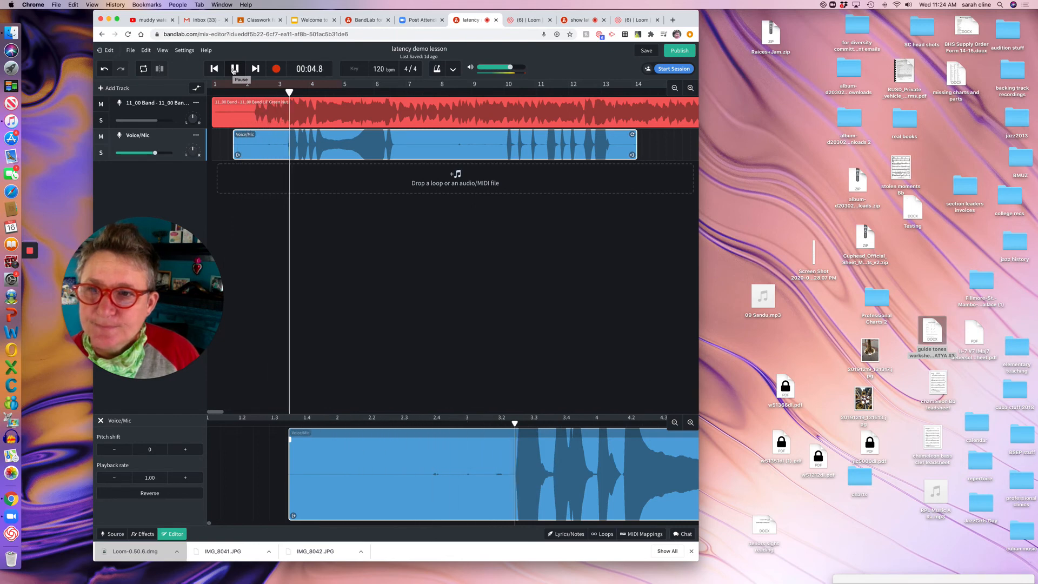
pyautogui.click(234, 69)
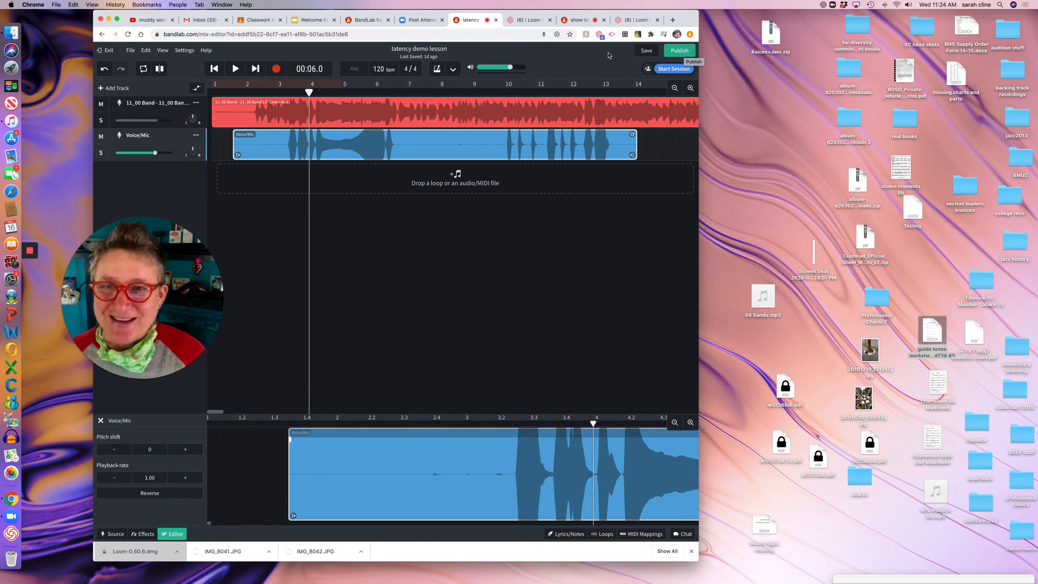
# Close the floating camera bubble and switch to the Loom Personal Library
pyautogui.moveTo(183, 352)
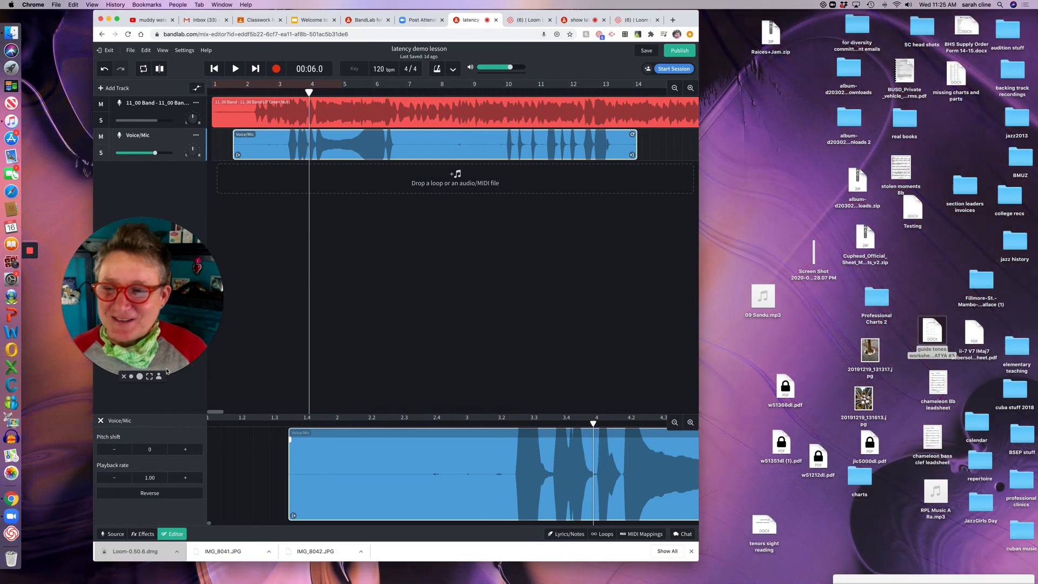
pyautogui.click(124, 376)
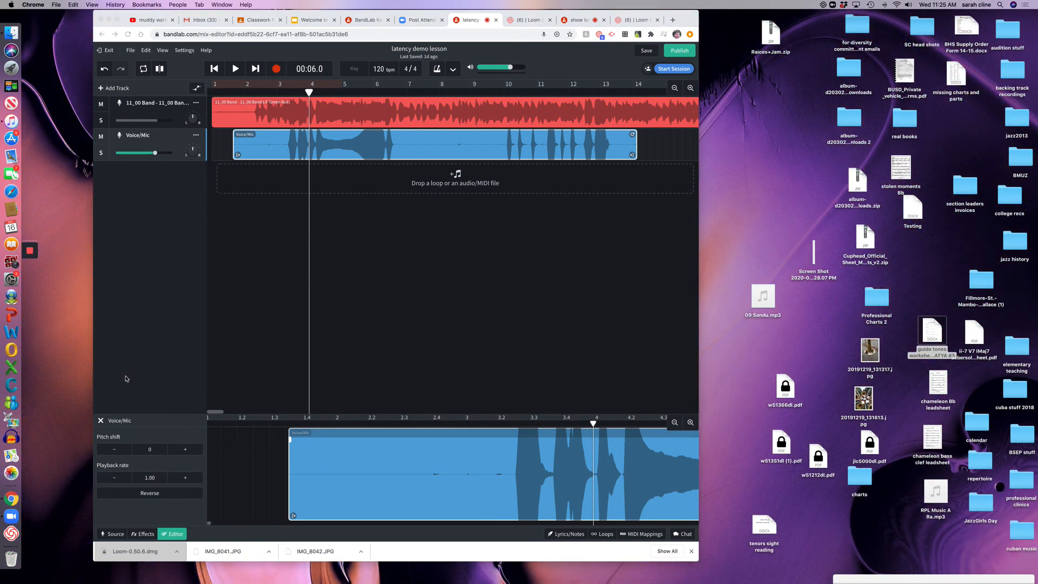
pyautogui.click(641, 21)
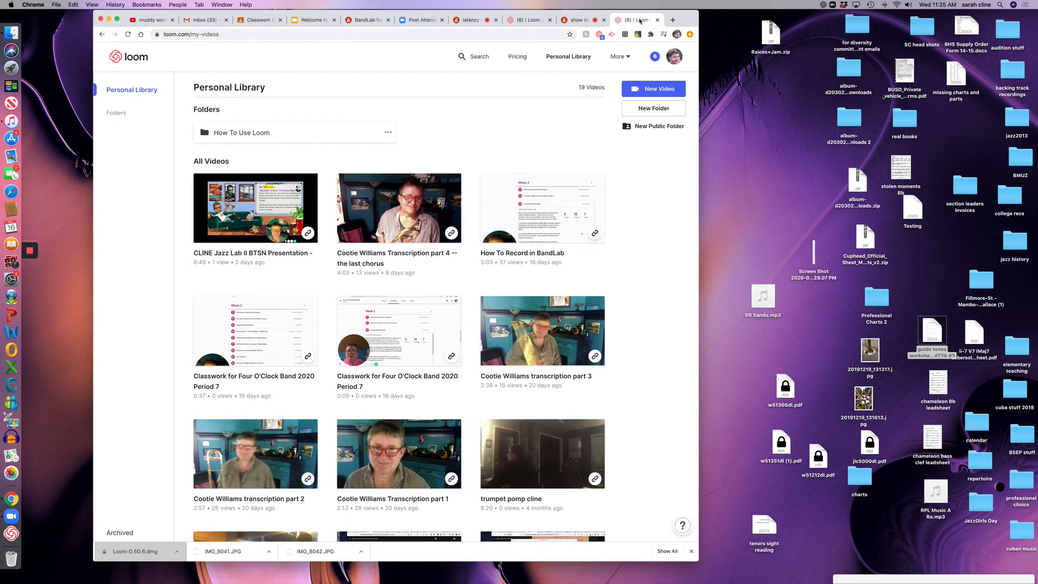